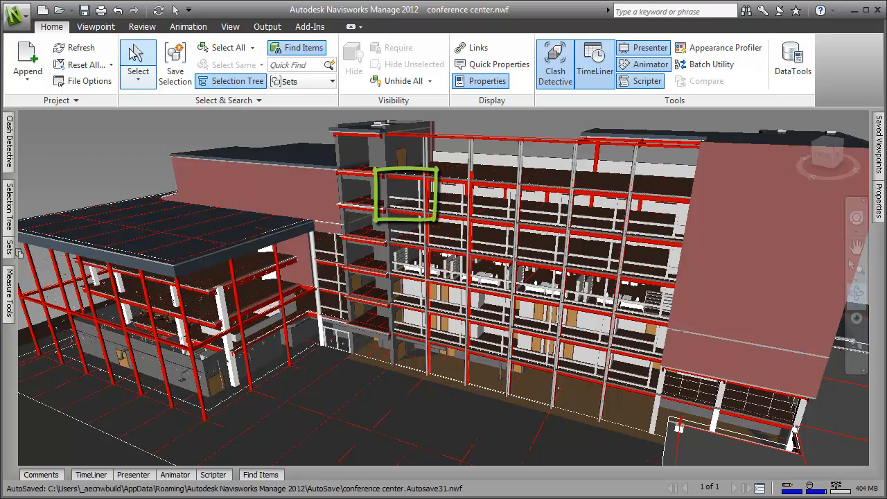
Select the upper-floor glazed pane beside the stair tower and keep its properties permanently displayed.
{"action": "left_click", "coordinate": [133, 55]}
{"action": "left_click", "coordinate": [403, 191]}
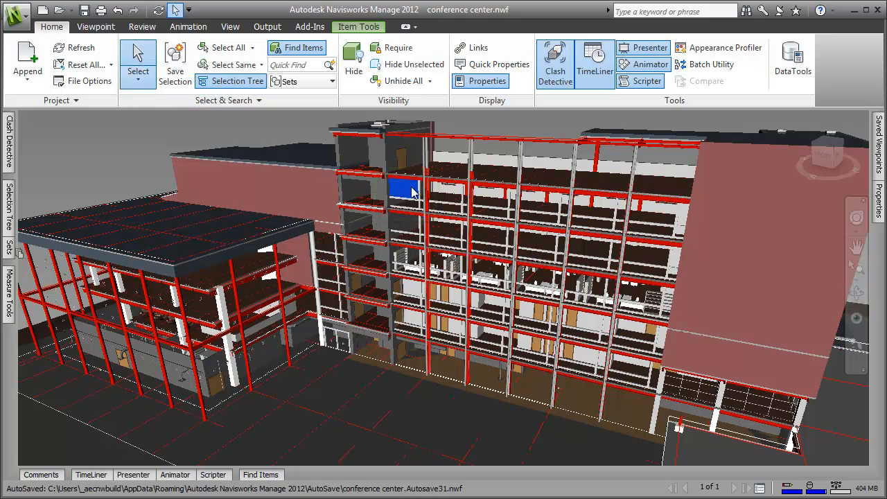
{"action": "left_click", "coordinate": [878, 201]}
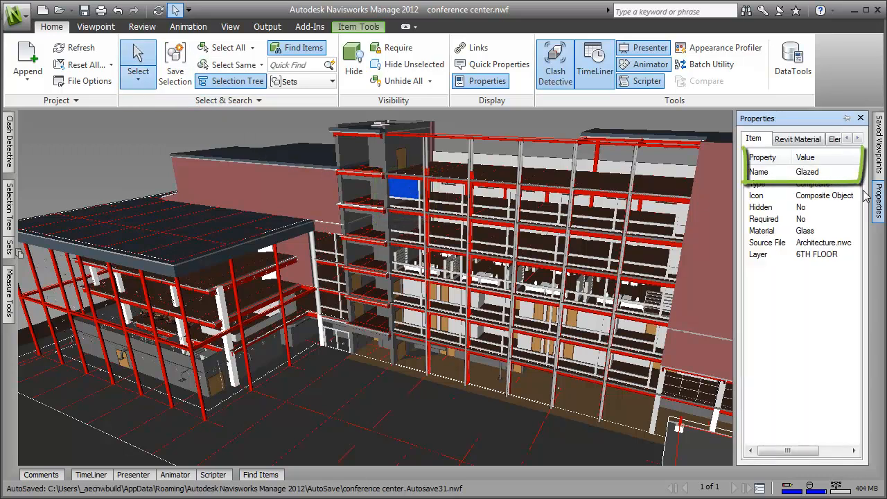
{"action": "left_click", "coordinate": [847, 119]}
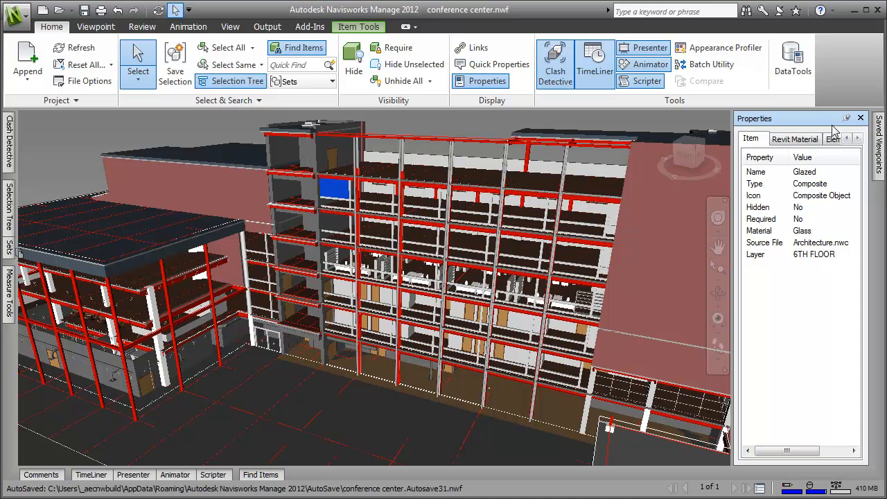
Define a Find Items condition for items whose Name contains "Glazed".
{"action": "left_click", "coordinate": [260, 475]}
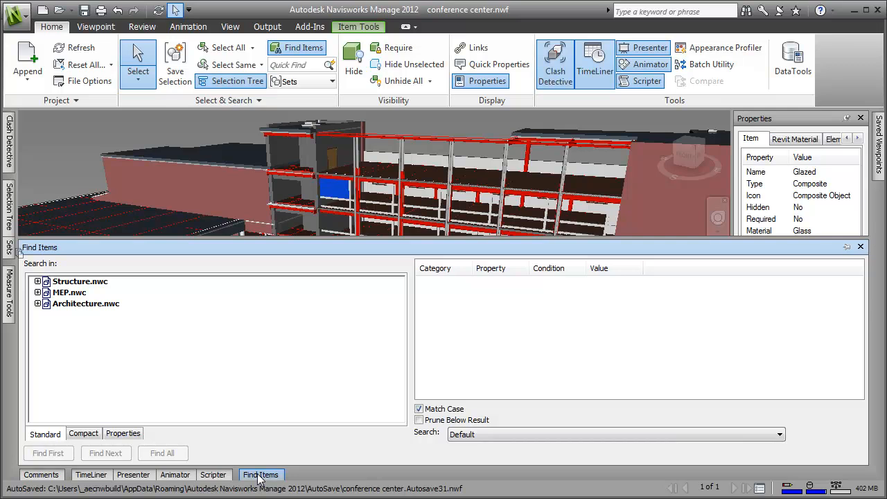
{"action": "left_click", "coordinate": [465, 288]}
{"action": "left_click", "coordinate": [465, 286]}
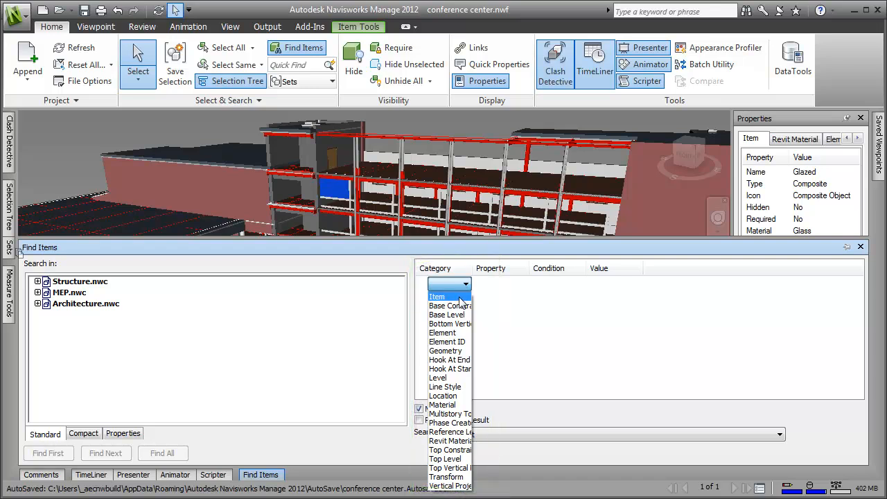
{"action": "left_click", "coordinate": [463, 297]}
{"action": "left_click", "coordinate": [524, 287]}
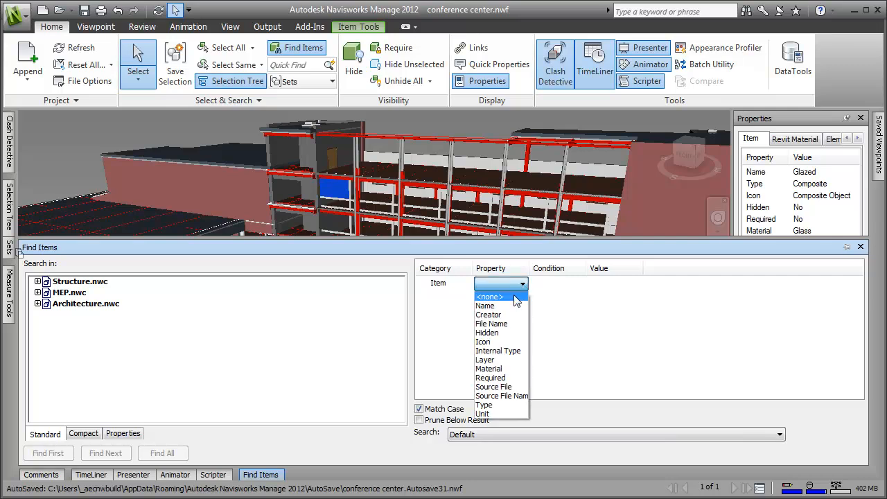
{"action": "left_click", "coordinate": [514, 306]}
{"action": "left_click", "coordinate": [581, 284]}
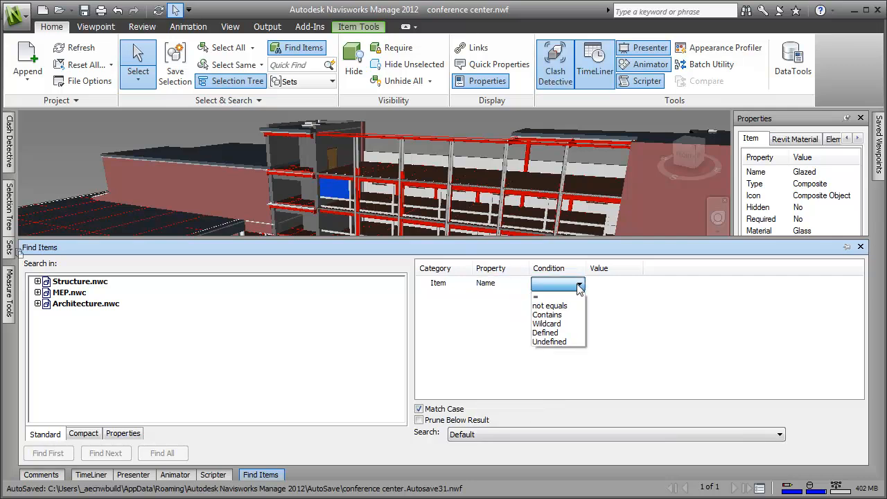
{"action": "left_click", "coordinate": [570, 314]}
{"action": "type", "text": "Glazed"}
{"action": "key", "text": "Return"}
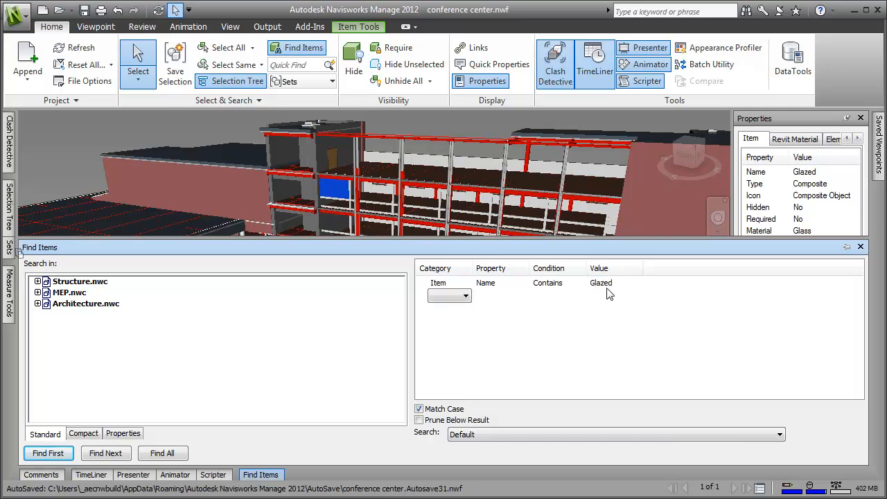
Turn off case matching for the search and find all items that meet the Glazed condition.
{"action": "left_click", "coordinate": [421, 410]}
{"action": "left_click_drag", "start_coordinate": [340, 239], "coordinate": [347, 324]}
{"action": "left_click", "coordinate": [171, 457]}
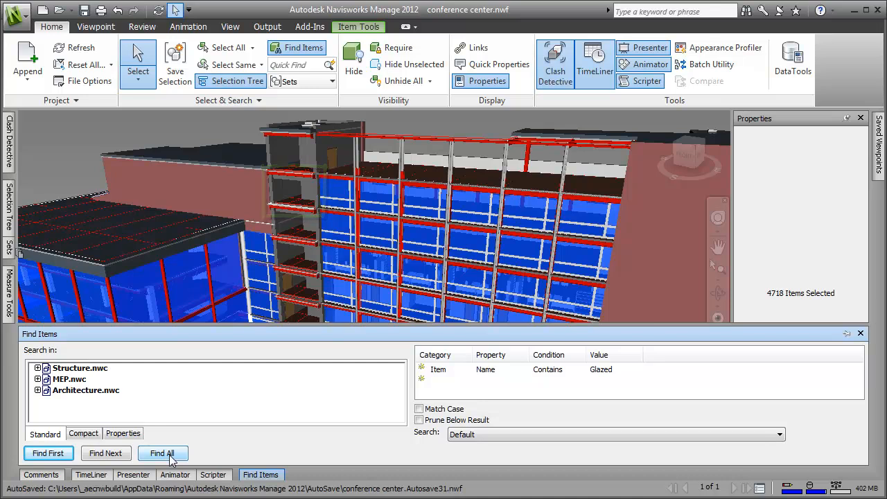
Select the glass panel on the upper part of the stair tower and zoom to it to examine its properties.
{"action": "left_click", "coordinate": [289, 196]}
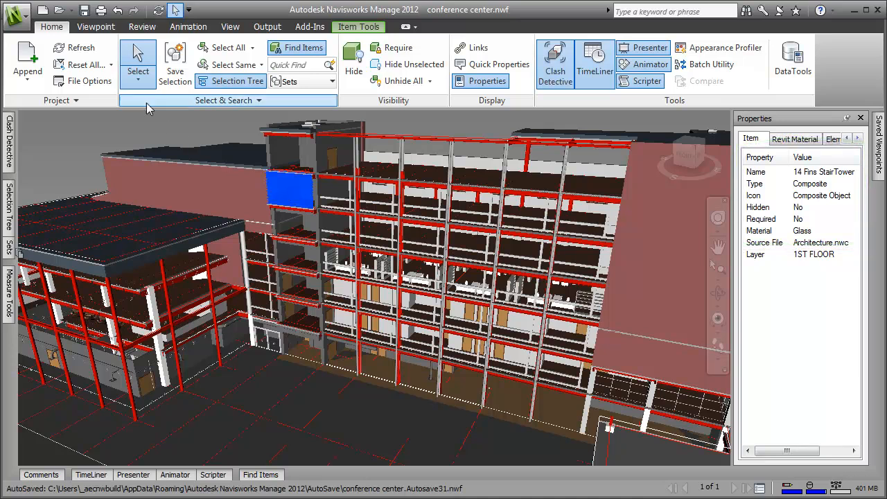
{"action": "left_click", "coordinate": [103, 27]}
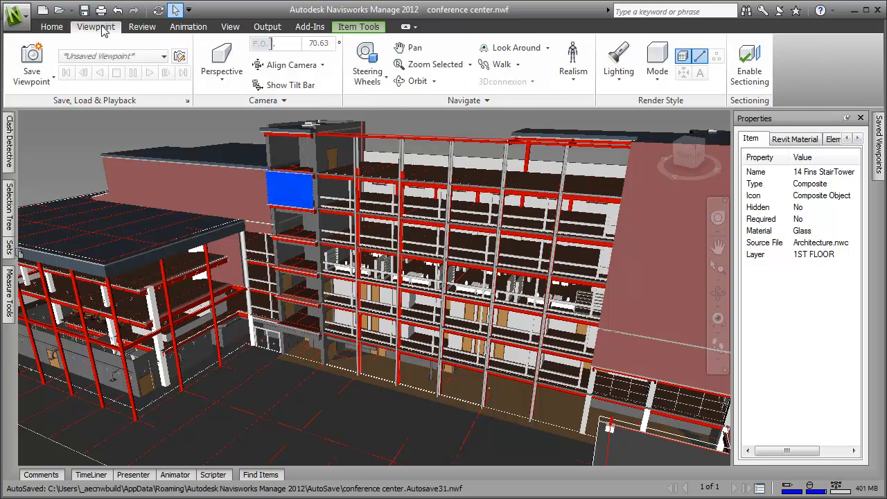
{"action": "left_click", "coordinate": [420, 66]}
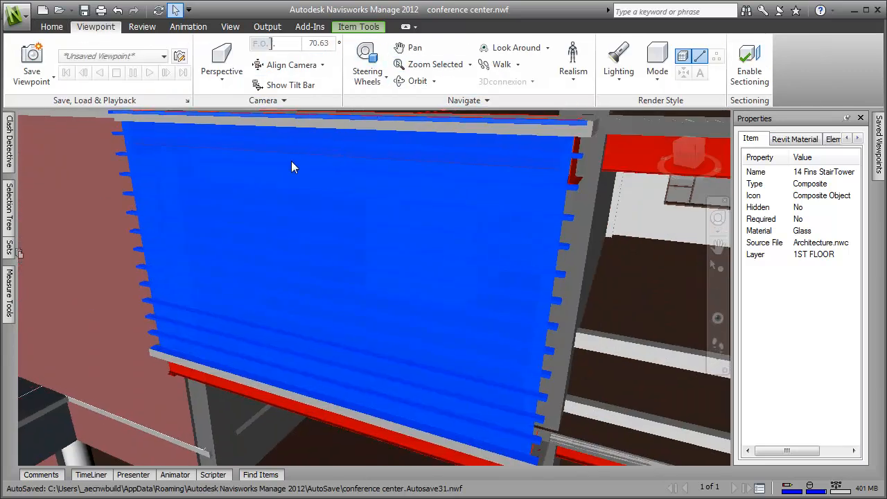
Add a second Find Items condition for items whose Material equals "Glass".
{"action": "left_click", "coordinate": [261, 475]}
{"action": "left_click_drag", "start_coordinate": [271, 327], "coordinate": [275, 185]}
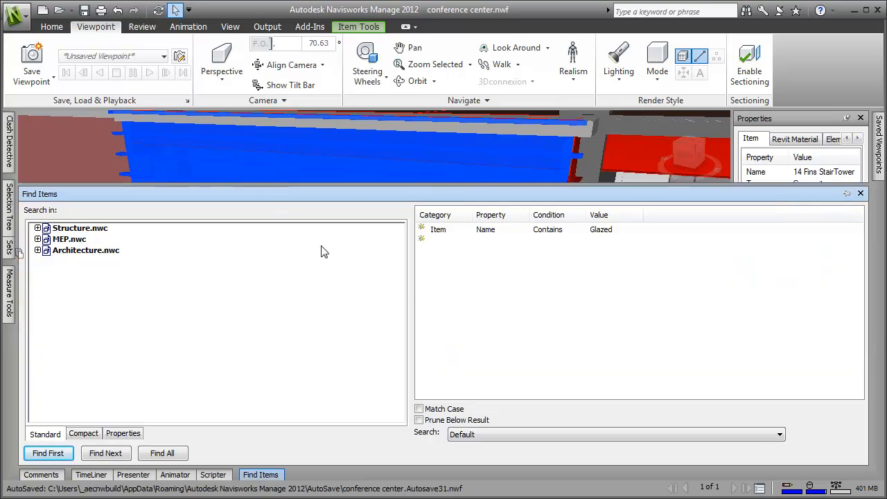
{"action": "left_click", "coordinate": [457, 243]}
{"action": "left_click", "coordinate": [463, 243]}
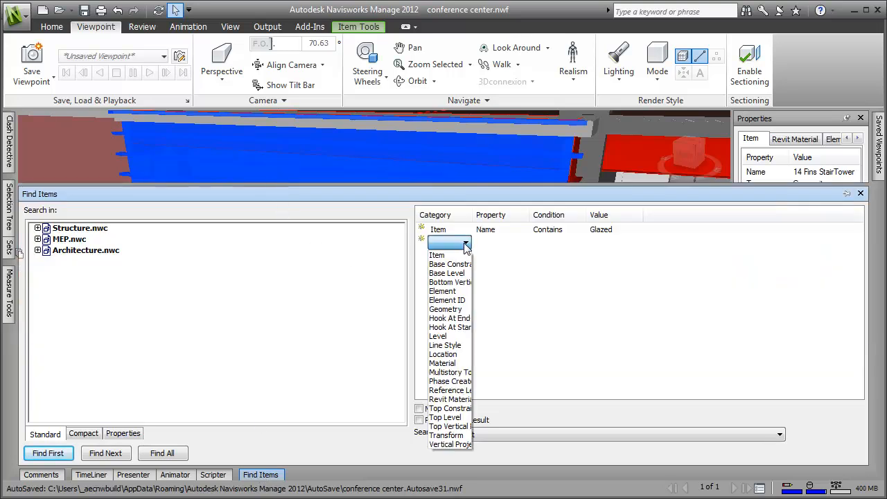
{"action": "left_click", "coordinate": [463, 252]}
{"action": "left_click", "coordinate": [514, 245]}
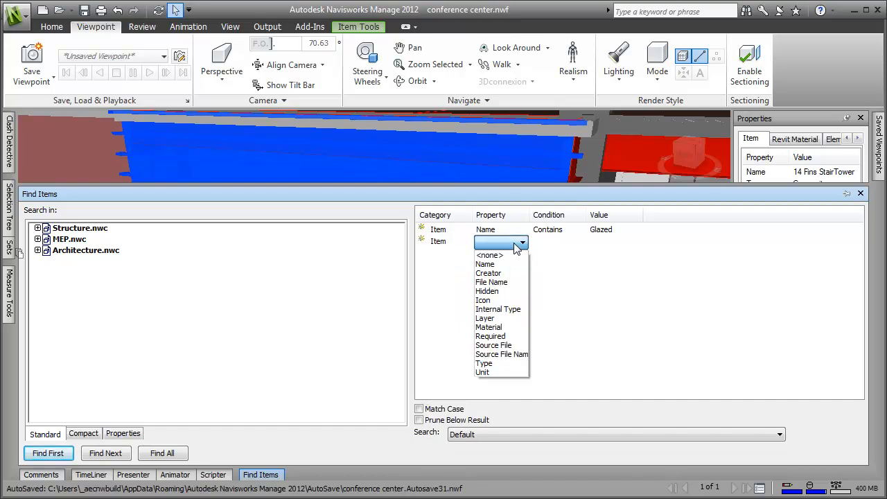
{"action": "left_click", "coordinate": [504, 327]}
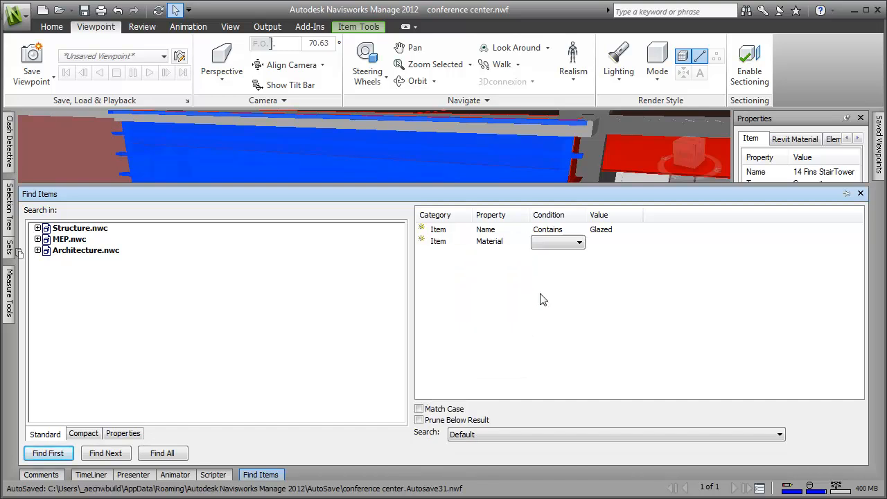
{"action": "left_click", "coordinate": [570, 247]}
{"action": "left_click", "coordinate": [565, 256]}
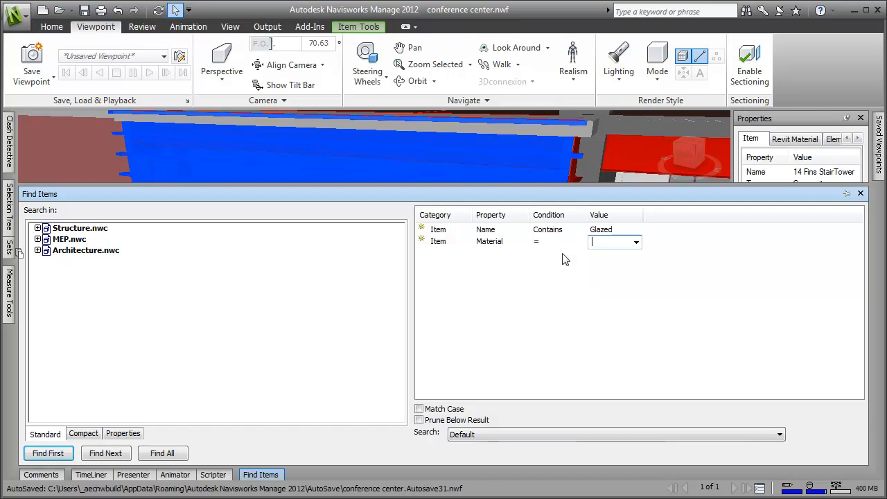
{"action": "type", "text": "Glass"}
{"action": "left_click", "coordinate": [567, 258]}
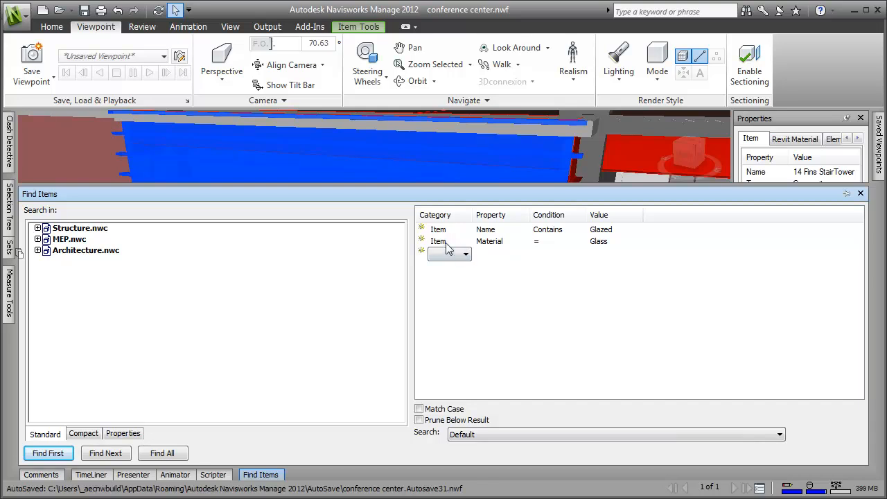
Make the Material condition an Or condition and find all items matching either condition.
{"action": "right_click", "coordinate": [424, 240]}
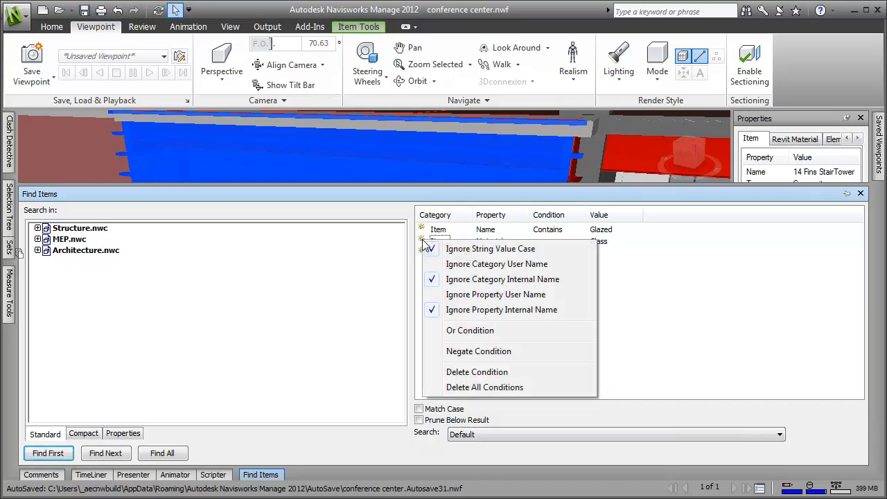
{"action": "left_click", "coordinate": [452, 330]}
{"action": "left_click_drag", "start_coordinate": [339, 187], "coordinate": [339, 327]}
{"action": "left_click", "coordinate": [181, 455]}
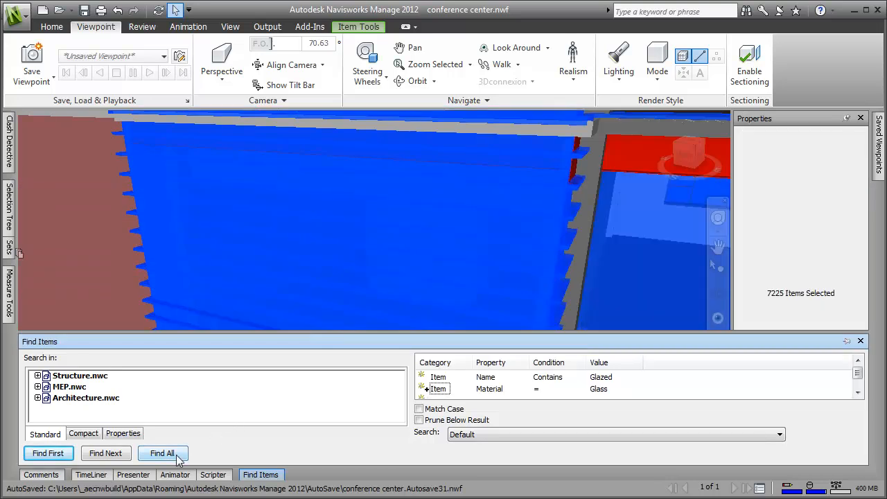
Keep the Sets list displayed and save the current search there as a search set named "Window Glass".
{"action": "left_click", "coordinate": [471, 64]}
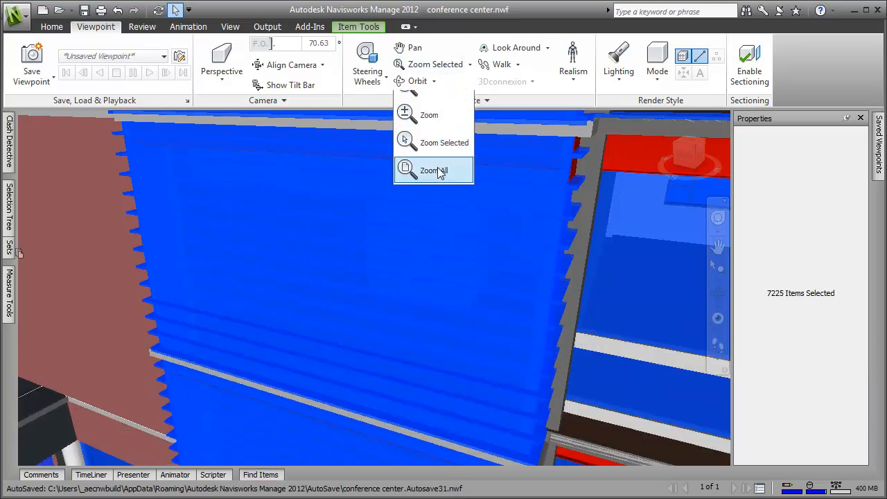
{"action": "left_click", "coordinate": [436, 171]}
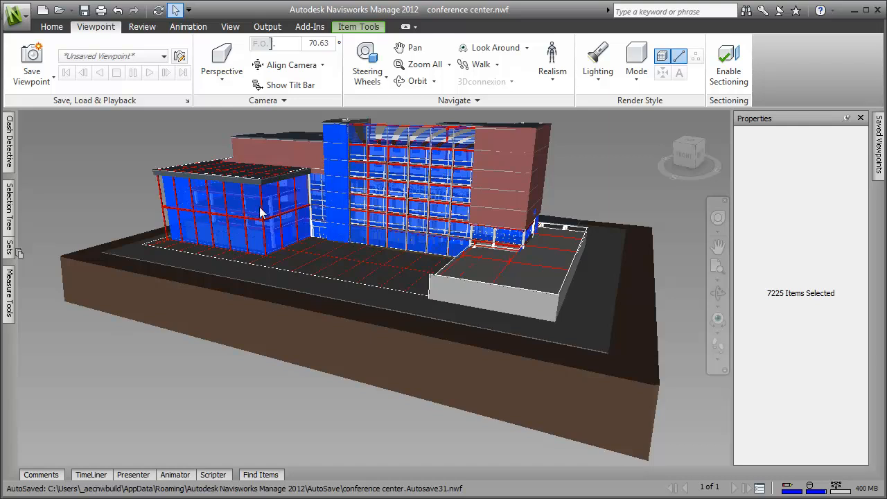
{"action": "left_click", "coordinate": [9, 248]}
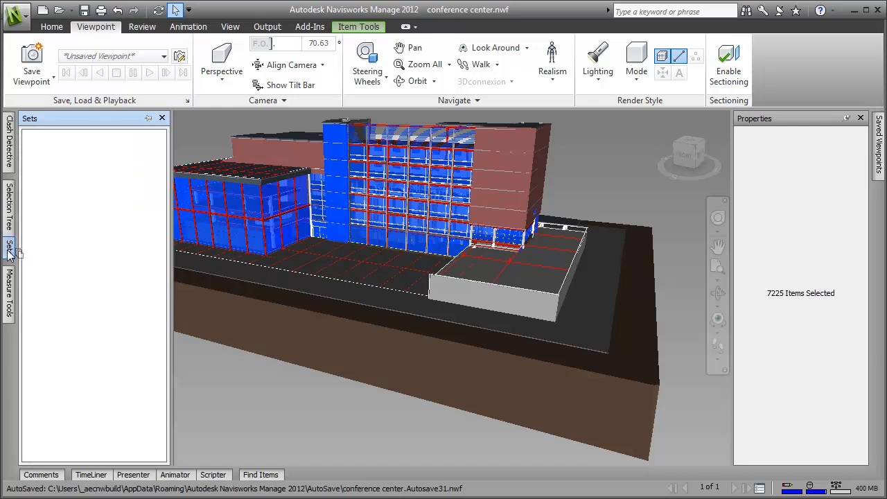
{"action": "left_click", "coordinate": [148, 118]}
{"action": "right_click", "coordinate": [72, 161]}
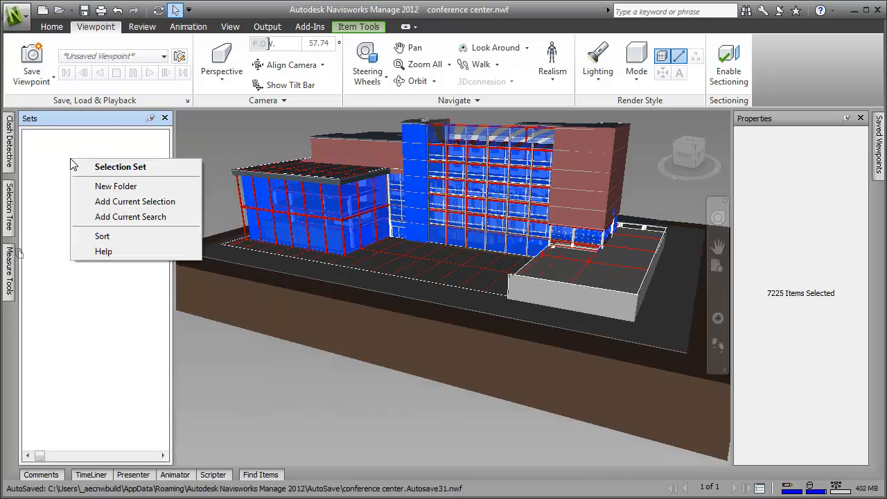
{"action": "left_click", "coordinate": [101, 216]}
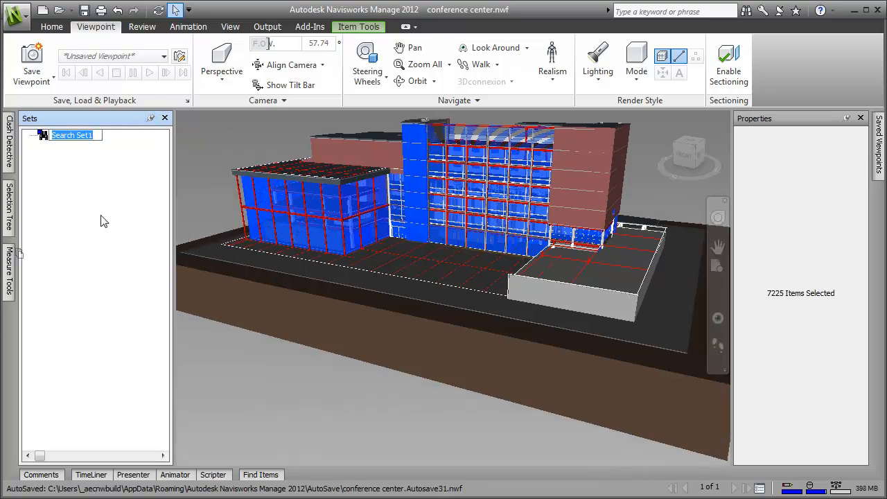
{"action": "type", "text": "Windo"}
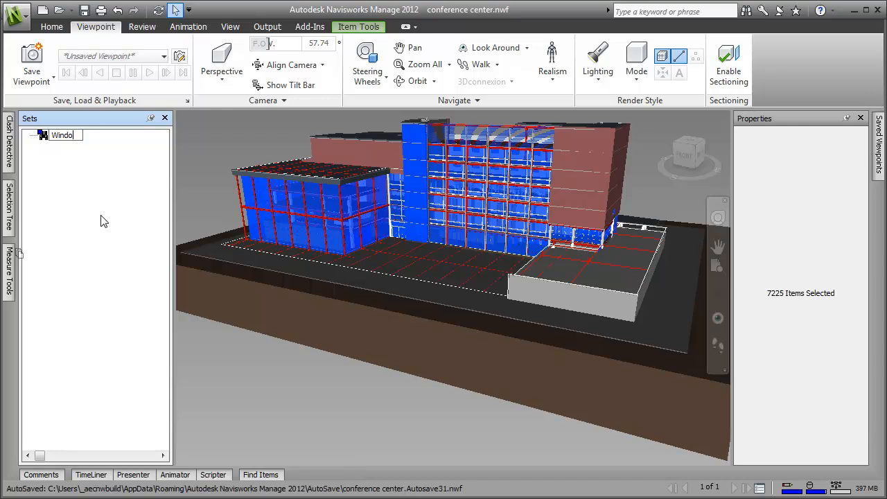
{"action": "type", "text": "w Glass"}
{"action": "key", "text": "Return"}
Import the search sets from "Conference Center - Search Sets.xml" and save the project file.
{"action": "left_click", "coordinate": [14, 20]}
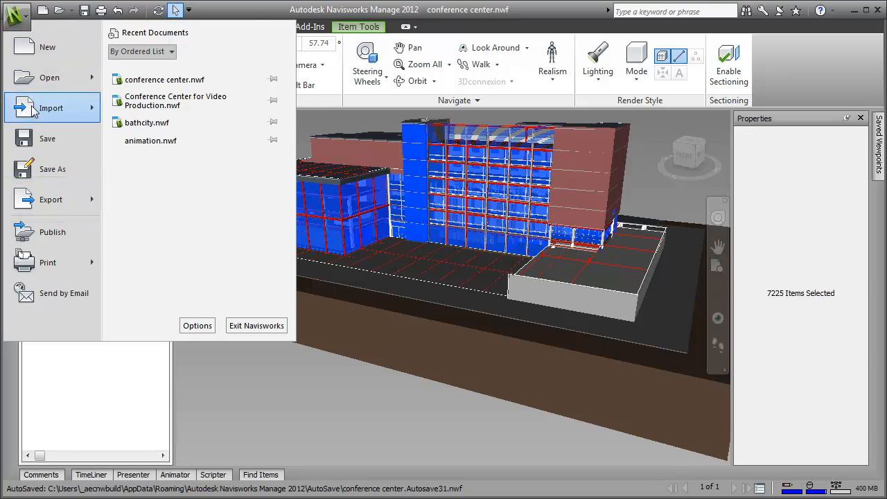
{"action": "mouse_move", "coordinate": [34, 110]}
{"action": "left_click", "coordinate": [179, 164]}
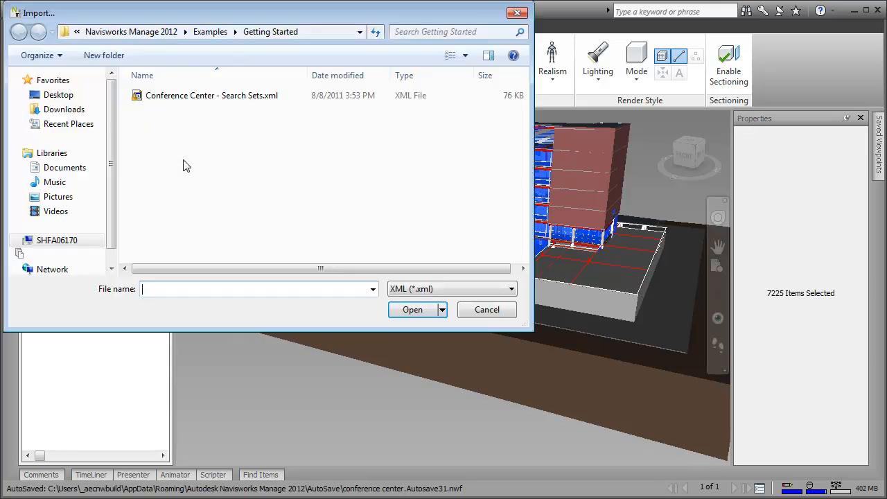
{"action": "left_click", "coordinate": [204, 101]}
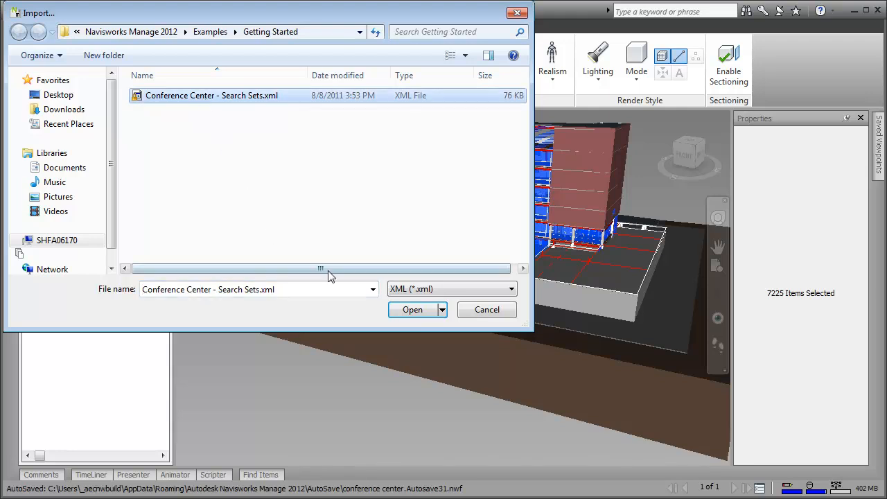
{"action": "left_click", "coordinate": [397, 311]}
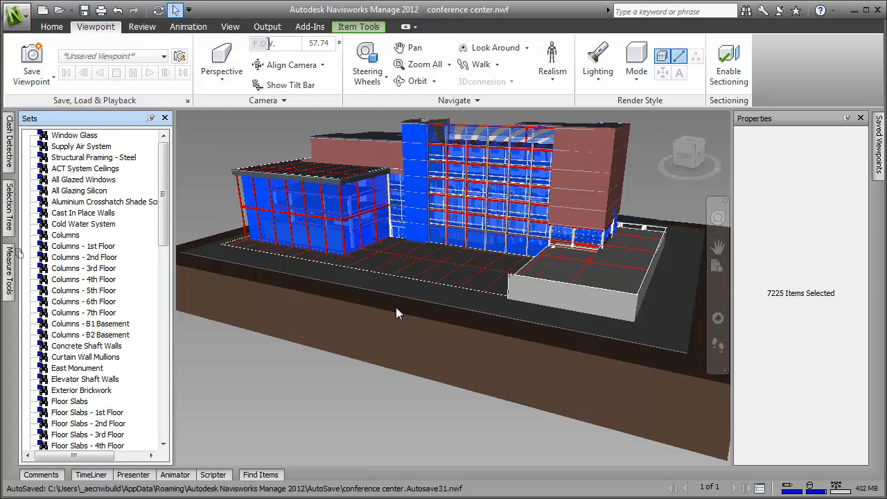
{"action": "left_click", "coordinate": [21, 22]}
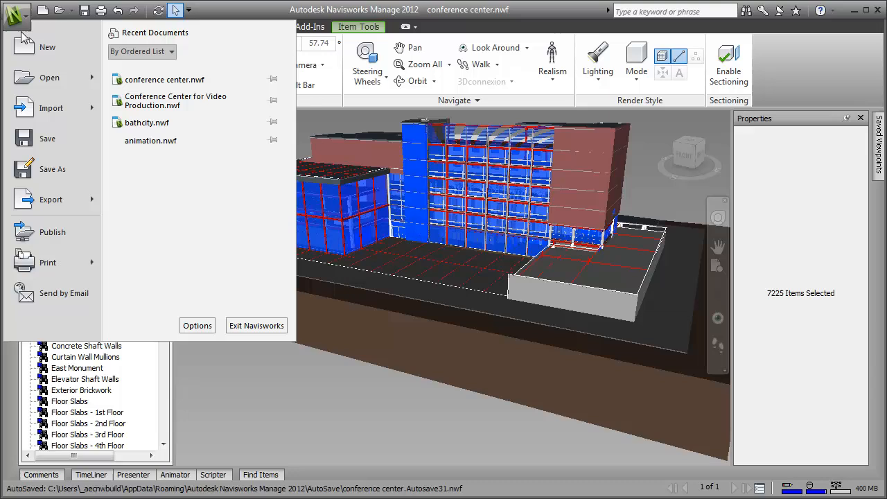
{"action": "left_click", "coordinate": [30, 141]}
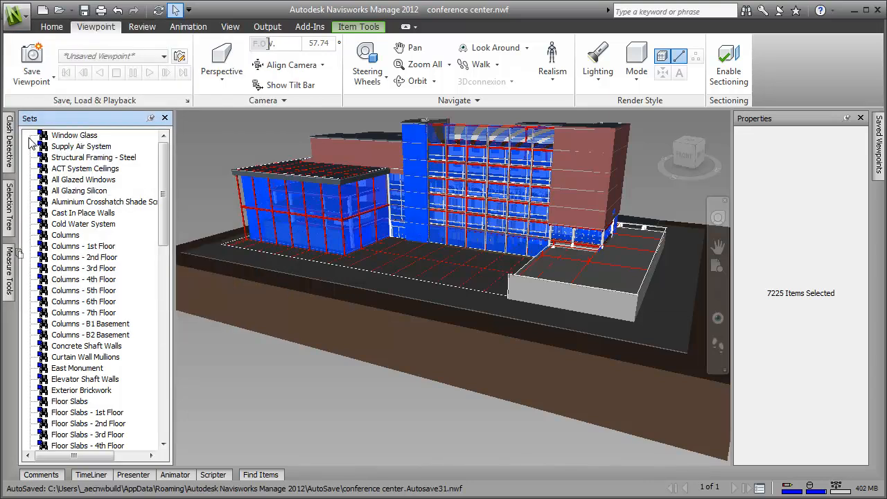